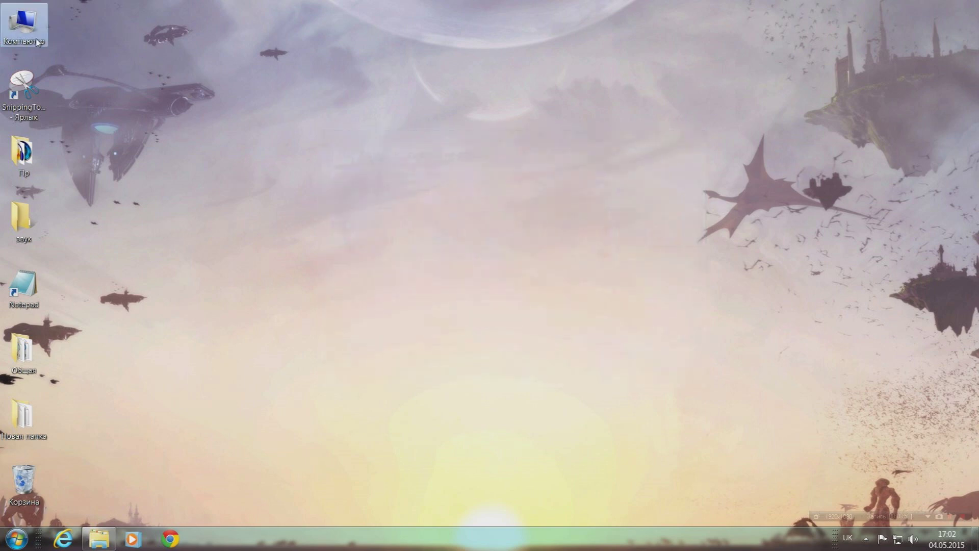
Step: Open local disk C: and set the folder options to show hidden files, folders and drives
double_click(37, 42)
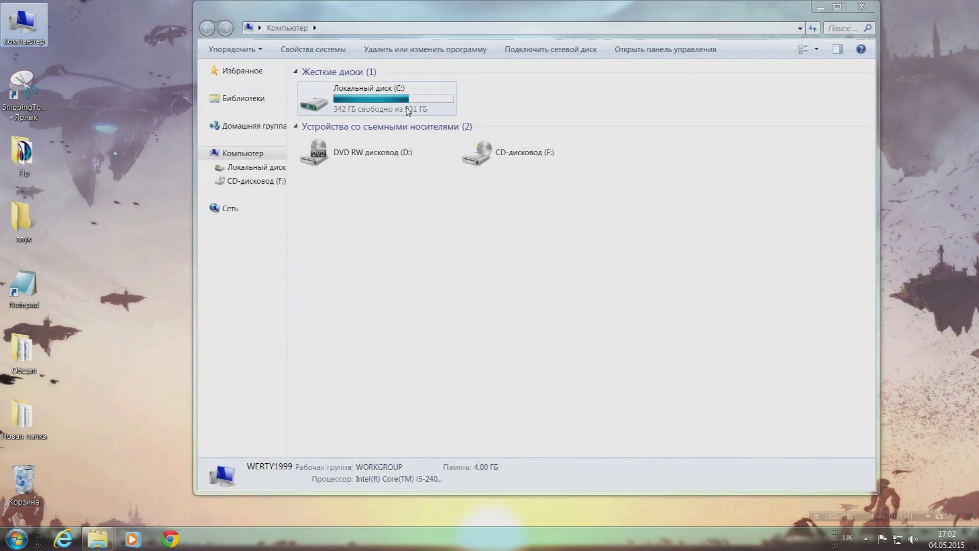
double_click(408, 111)
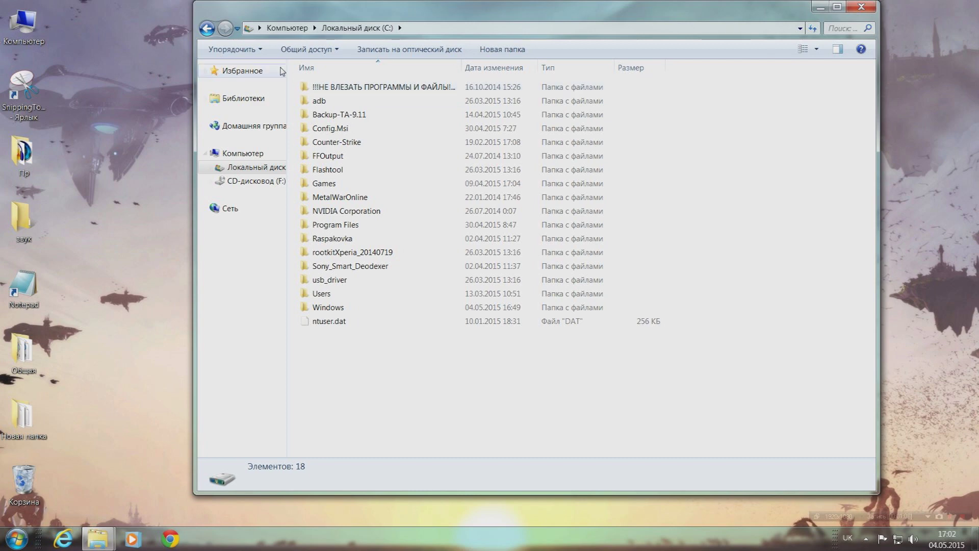
left_click(259, 51)
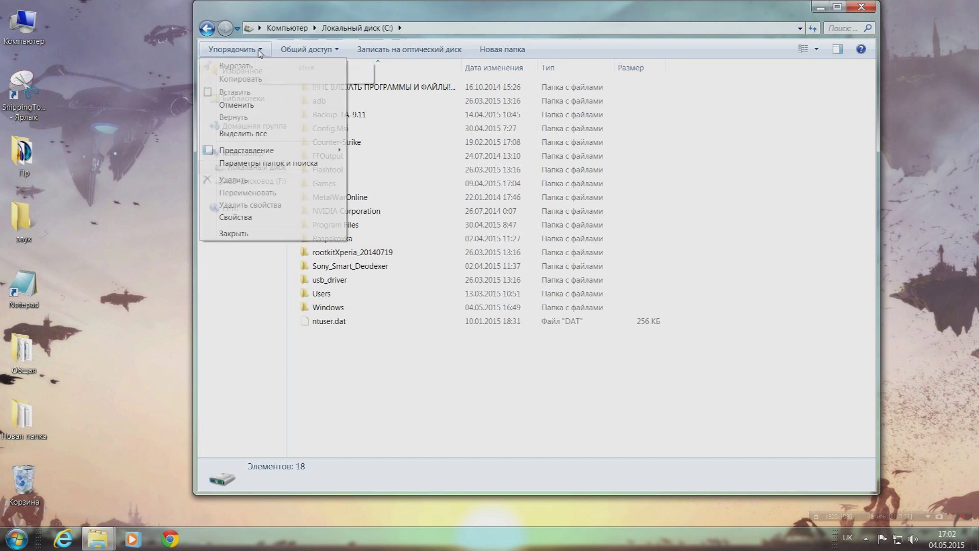
left_click(282, 164)
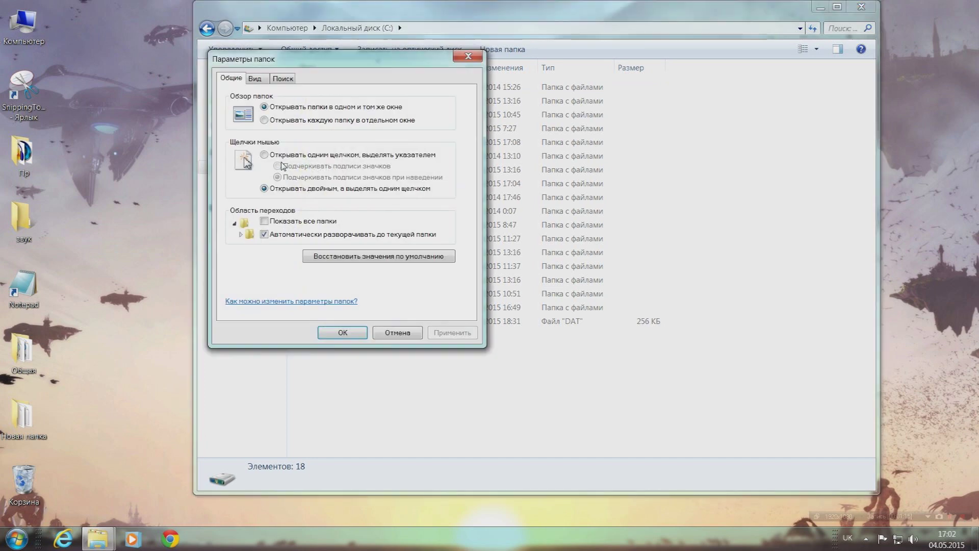
left_click(255, 78)
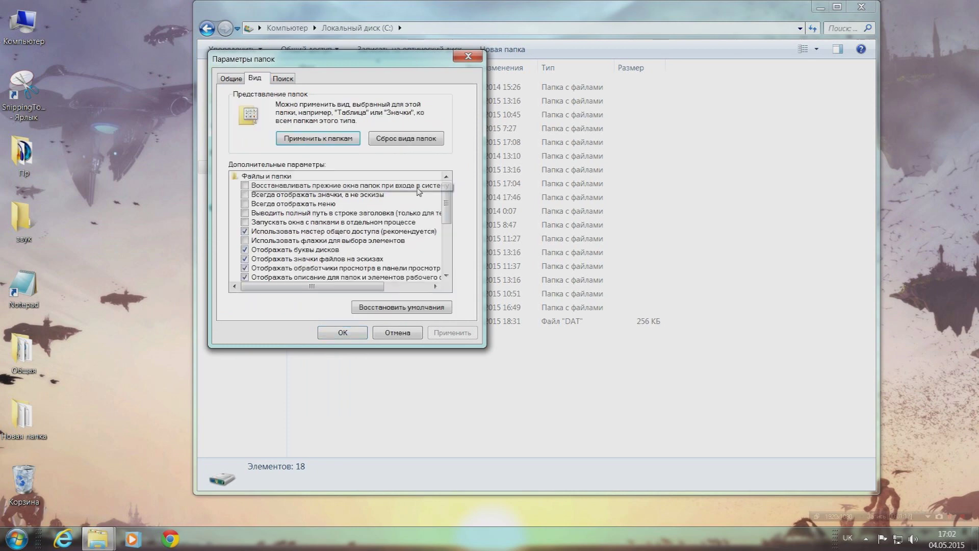
scroll(352, 255, "down", 4)
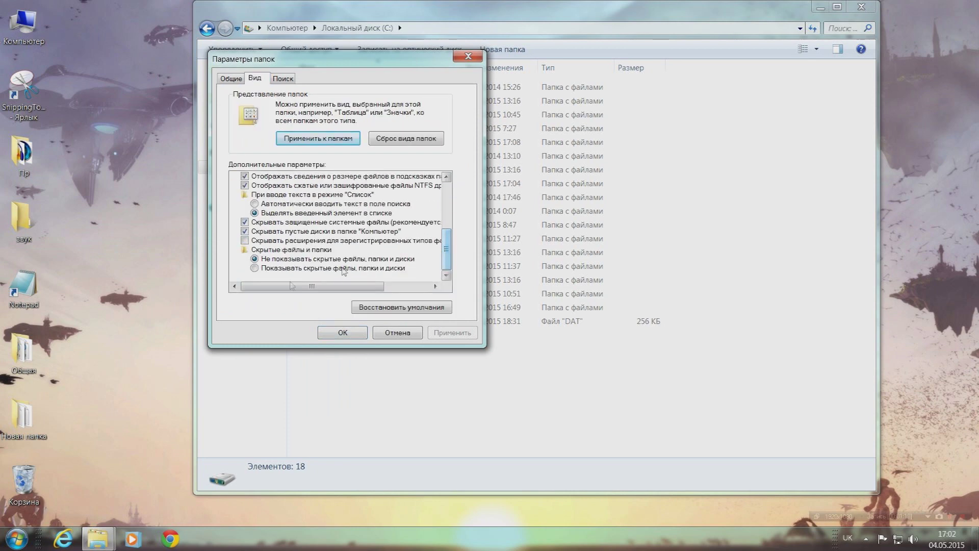
left_click(343, 269)
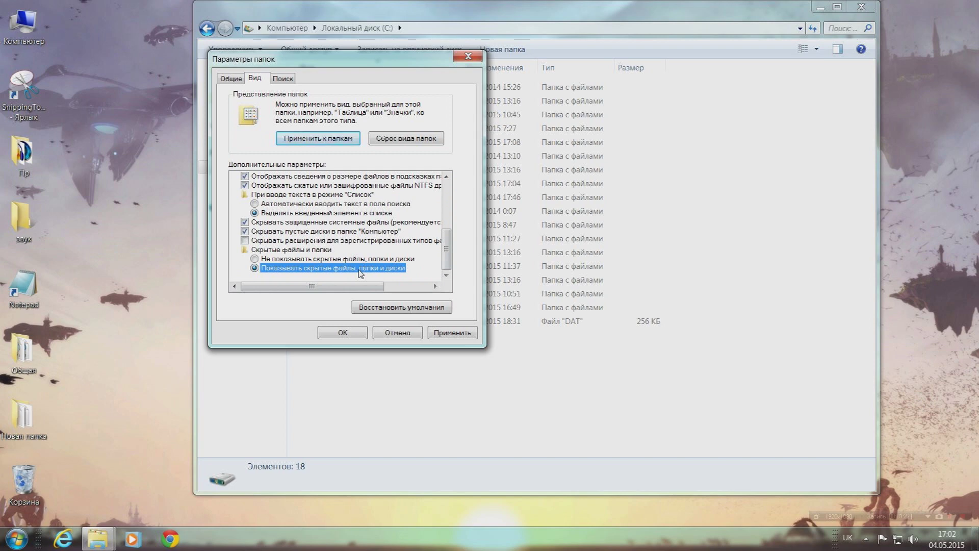
left_click(451, 334)
left_click(343, 333)
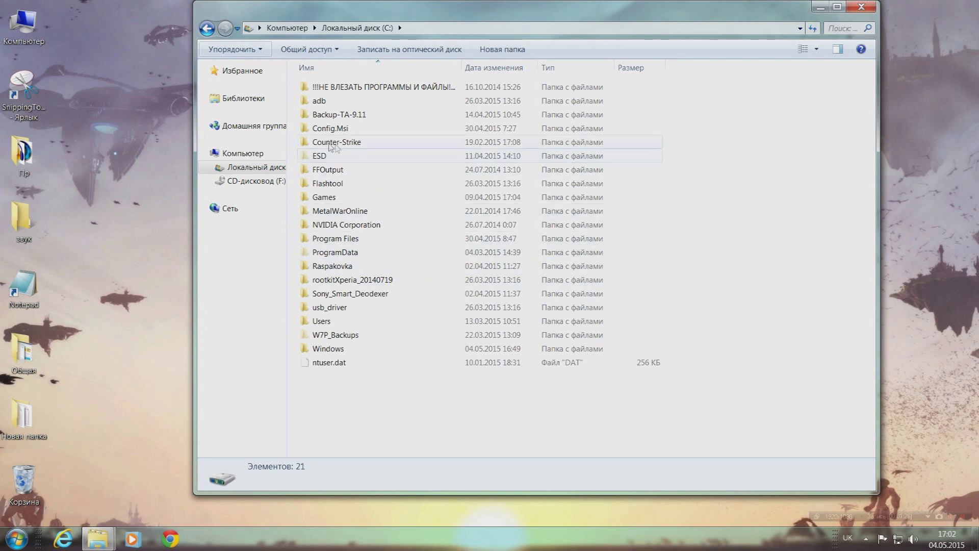
Step: Open the folder ProgramData\Sony Mobile\Update Engine\db\13740270\blob_fs on disk C:
double_click(363, 259)
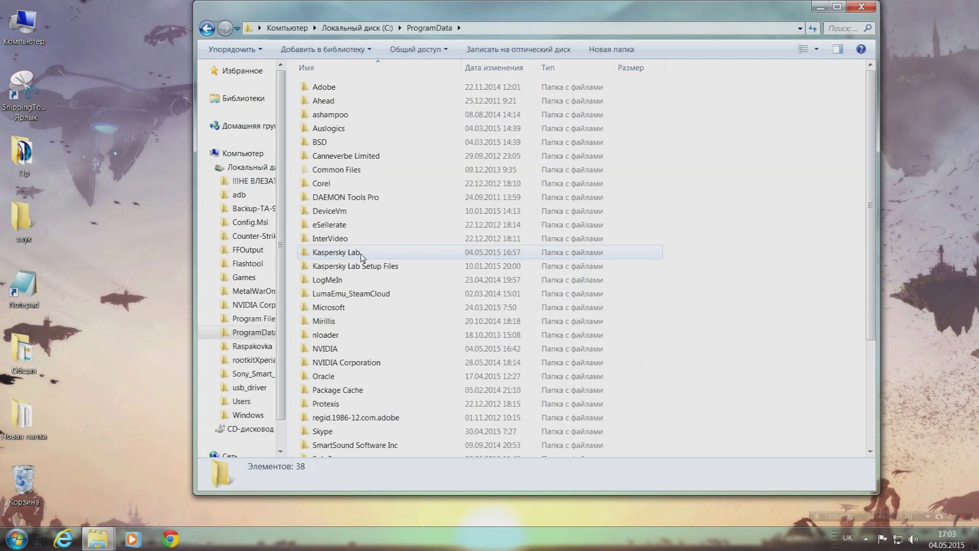
scroll(362, 257, "down", 4)
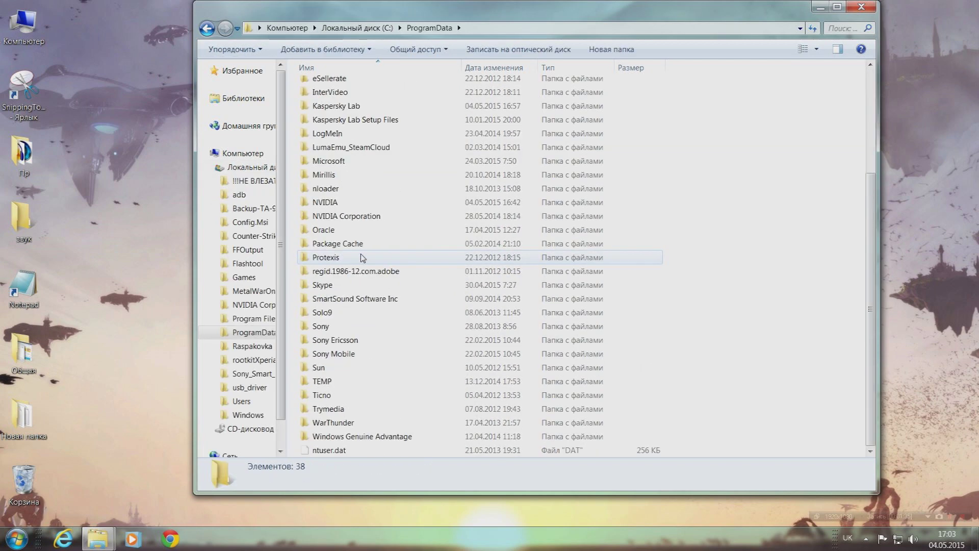
left_click(346, 357)
double_click(346, 357)
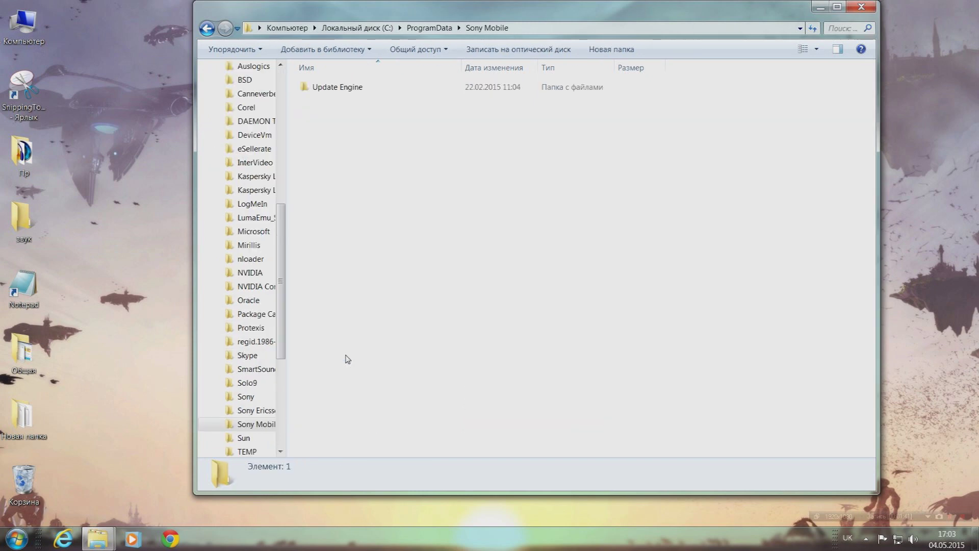
double_click(351, 92)
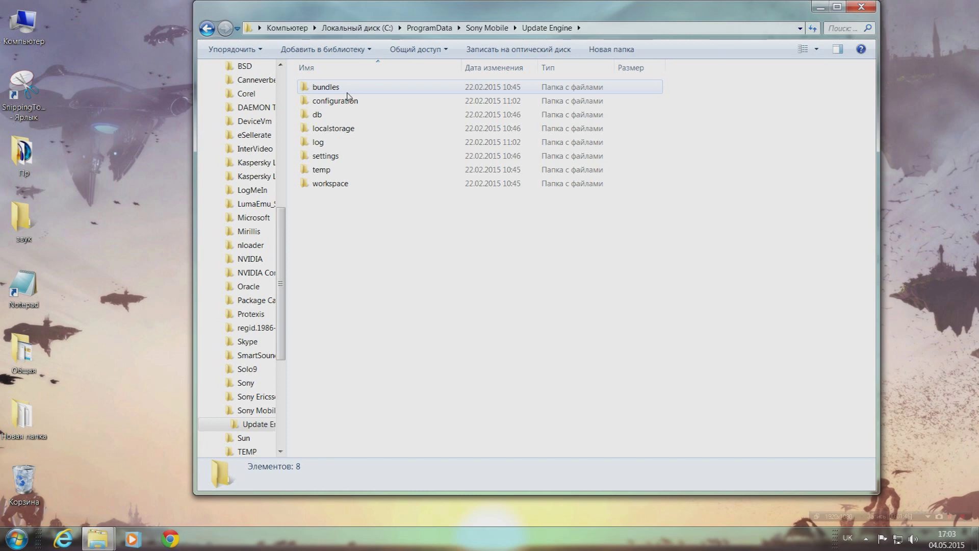
mouse_move(328, 120)
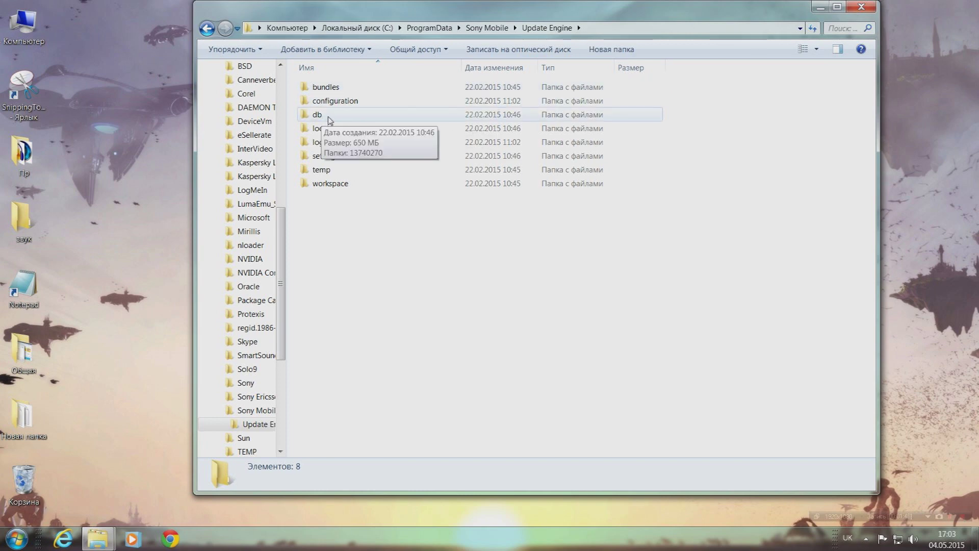
double_click(329, 120)
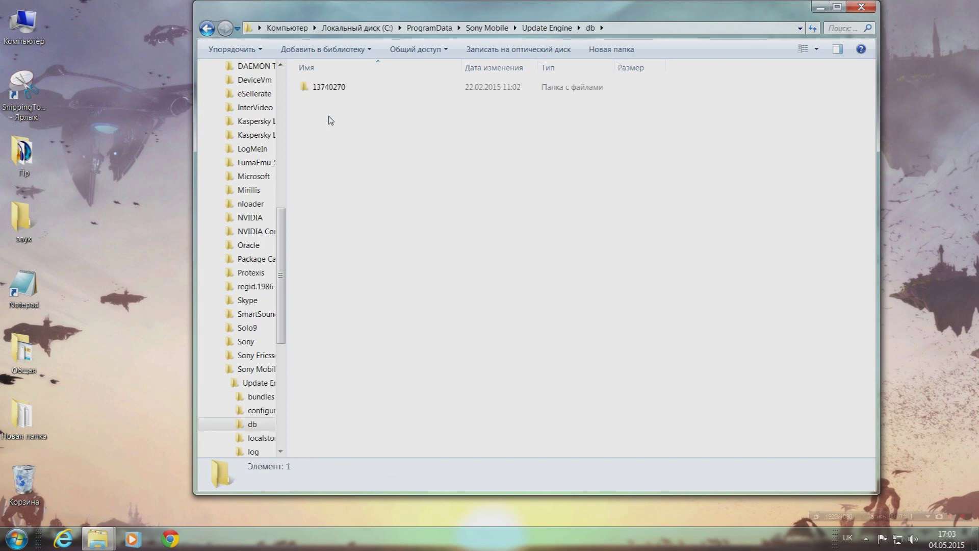
double_click(360, 92)
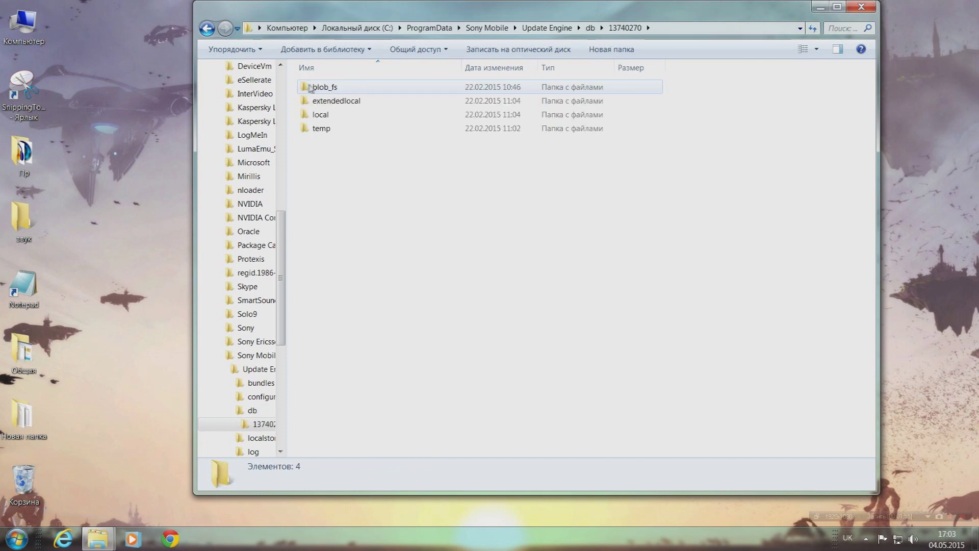
double_click(341, 91)
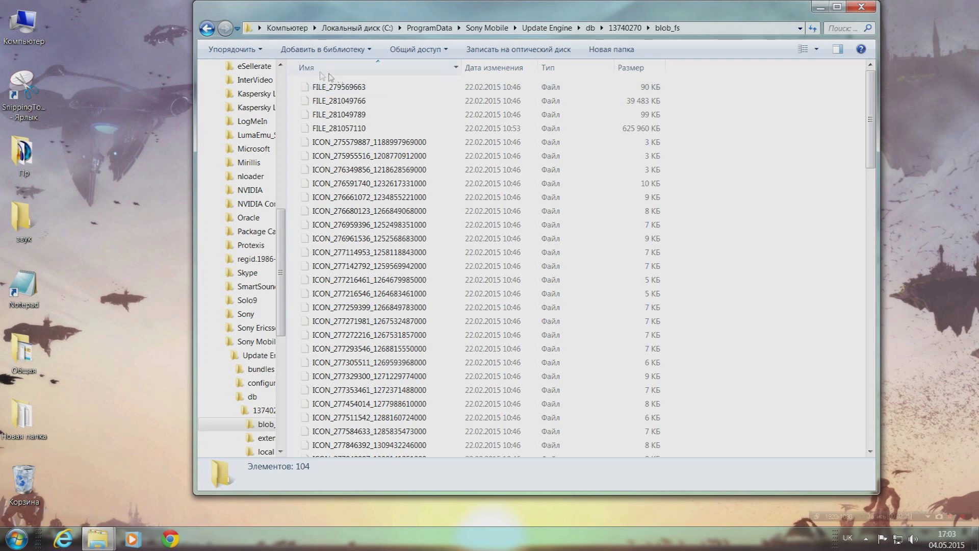
Step: Copy the four files whose names begin with FILE_ from blob_fs and close the folder window
left_click(308, 91)
left_click(322, 129, "shift")
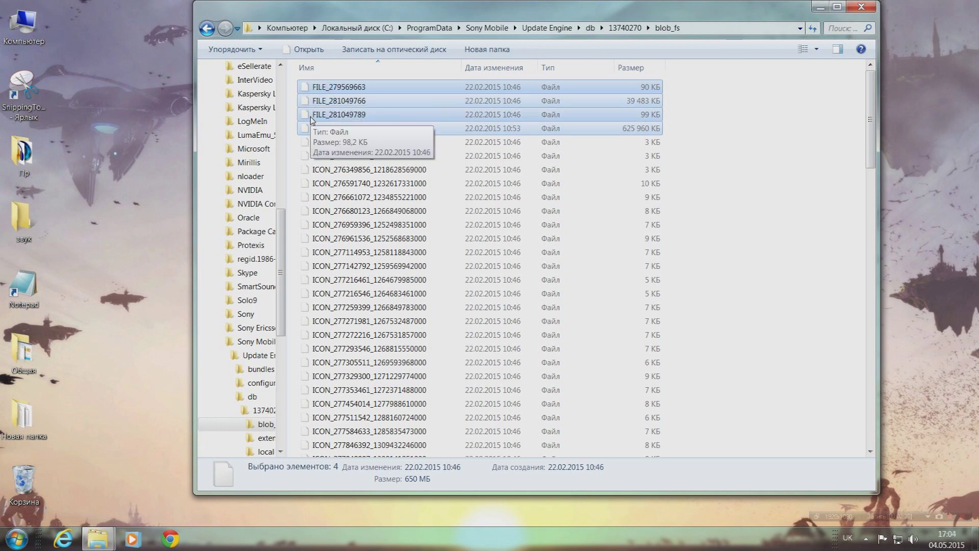
right_click(371, 104)
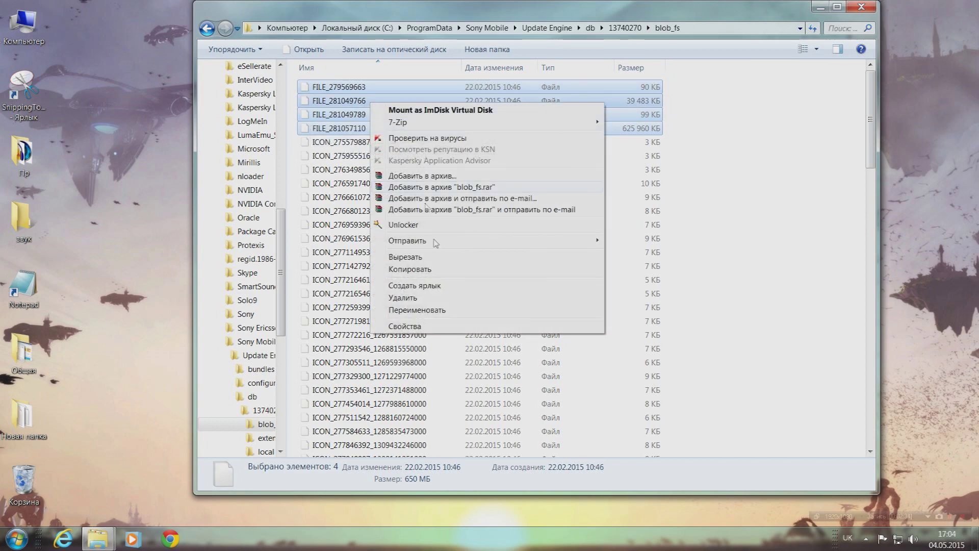
left_click(428, 270)
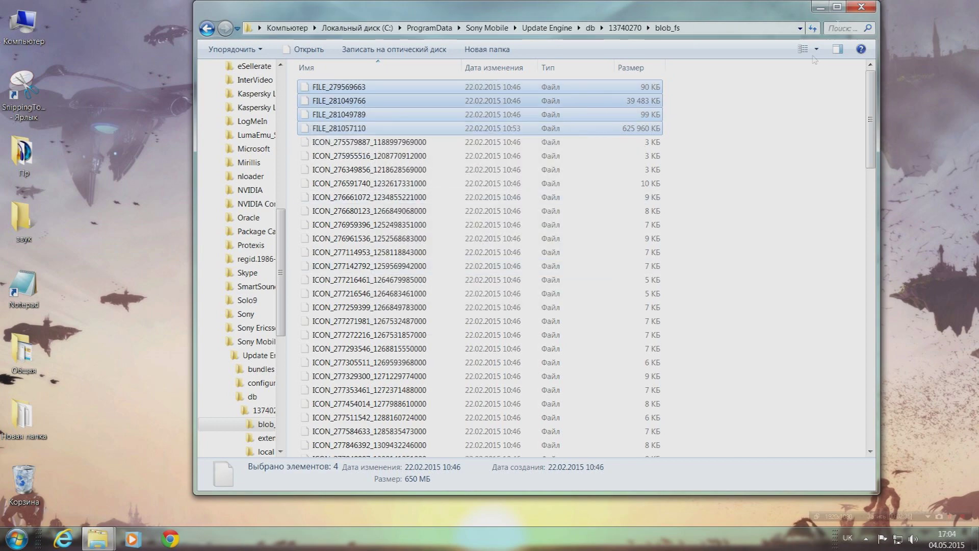
left_click(861, 8)
Step: Create a new folder on the desktop named "файлы компаньёна"
right_click(305, 184)
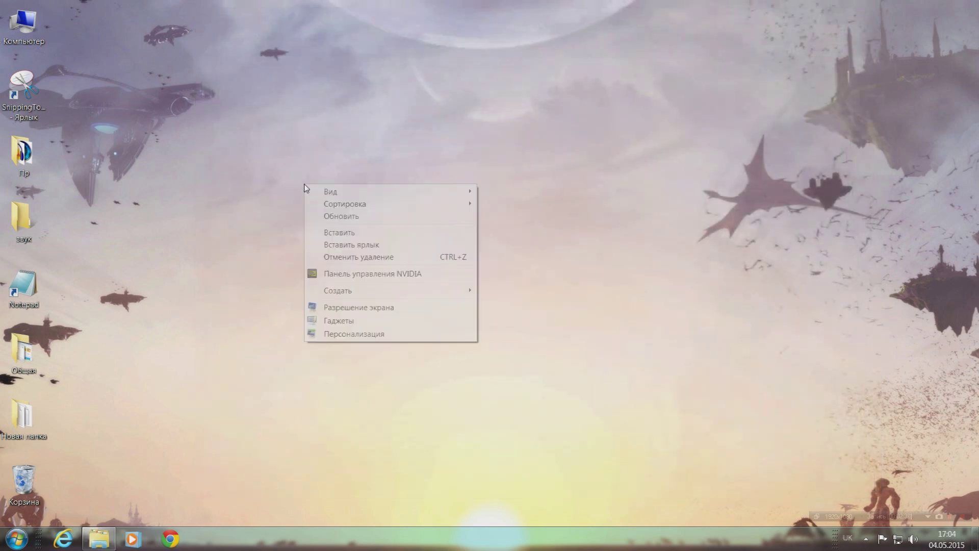
mouse_move(372, 290)
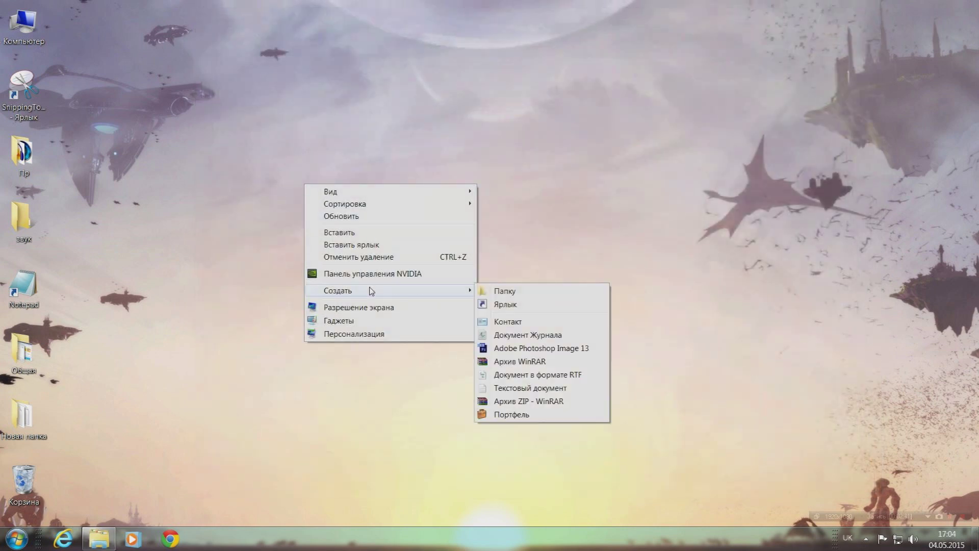
left_click(522, 291)
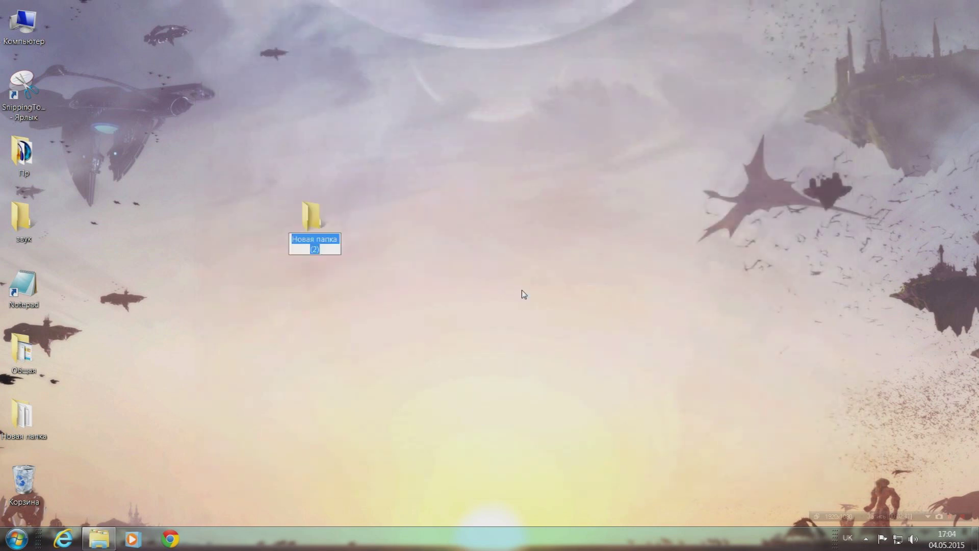
type("файлы ко")
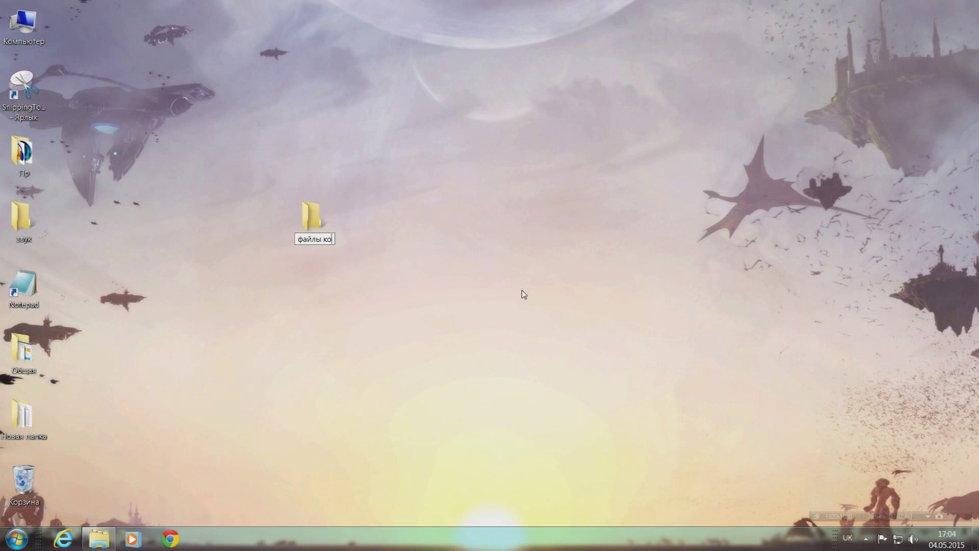
type("мпаньёна")
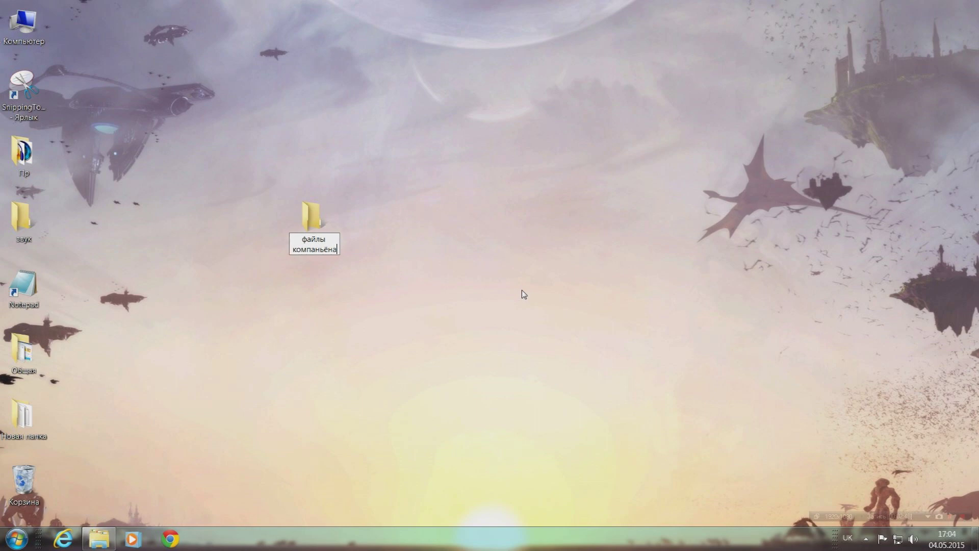
key("Return")
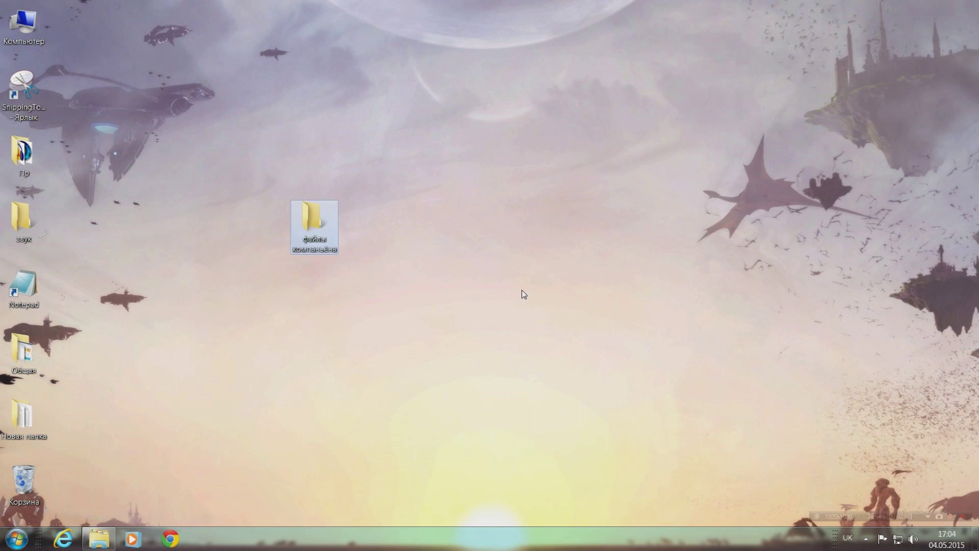
Step: Paste the copied files into the "файлы компаньёна" folder and close its window
double_click(326, 244)
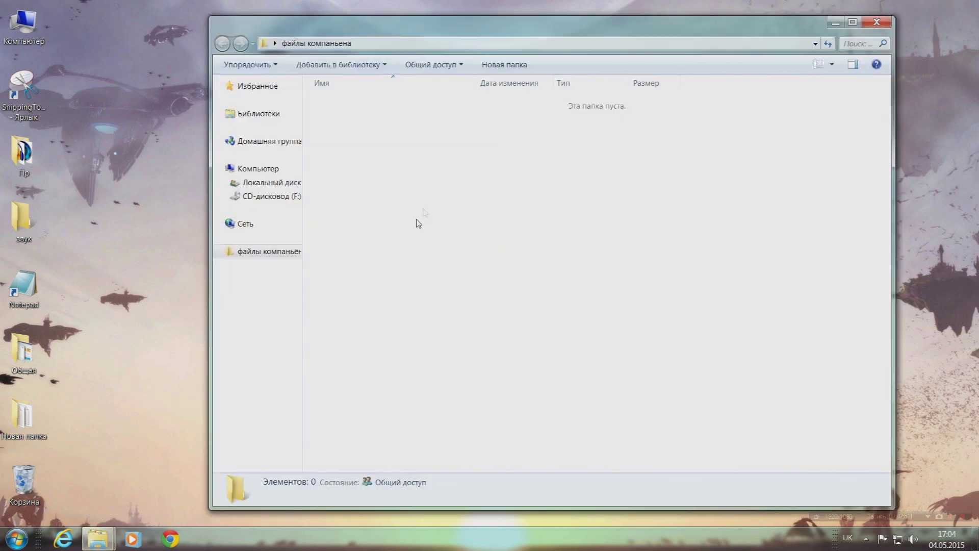
right_click(424, 205)
mouse_move(489, 343)
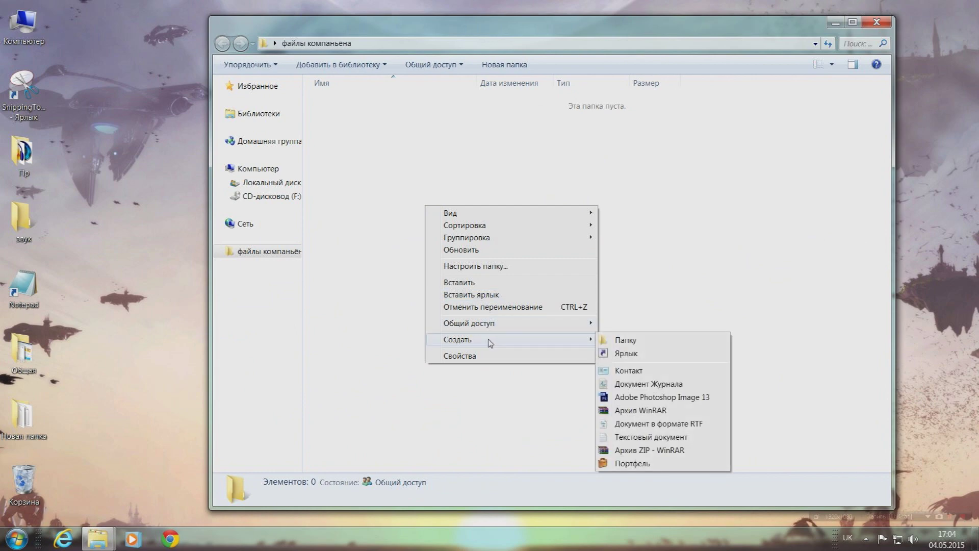
left_click(483, 283)
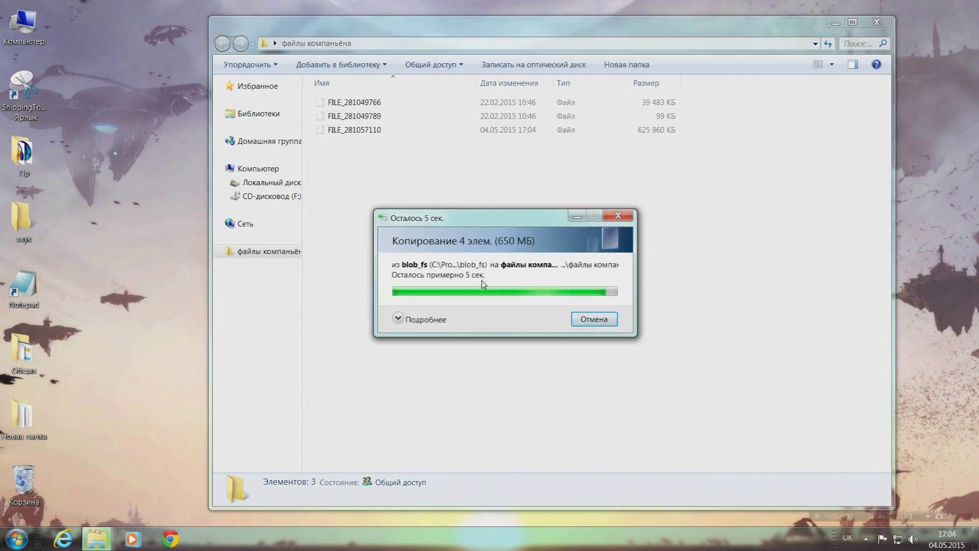
left_click(880, 24)
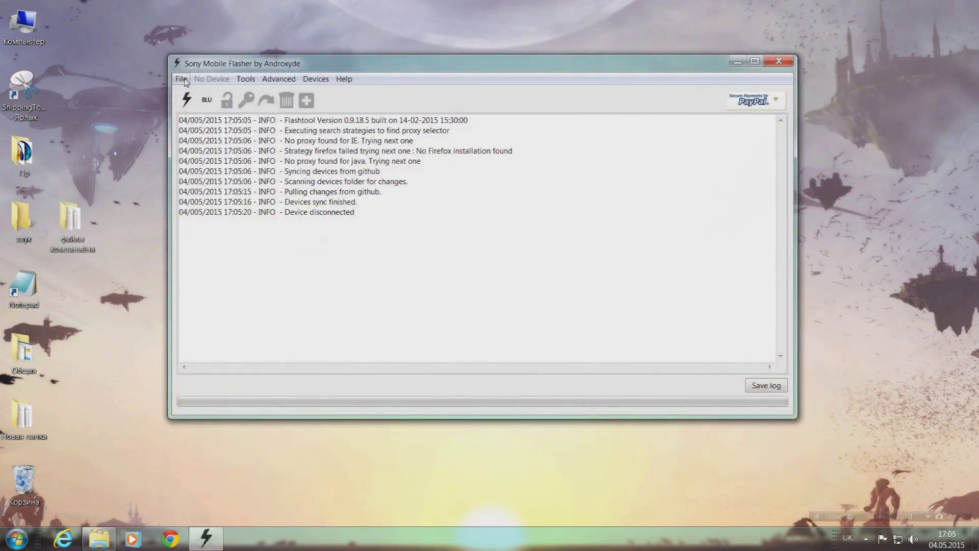
Step: In Flashtool, open the FILESET Decrypt wizard and set its source folder to the desktop folder "файлы компаньёна"
left_click(246, 79)
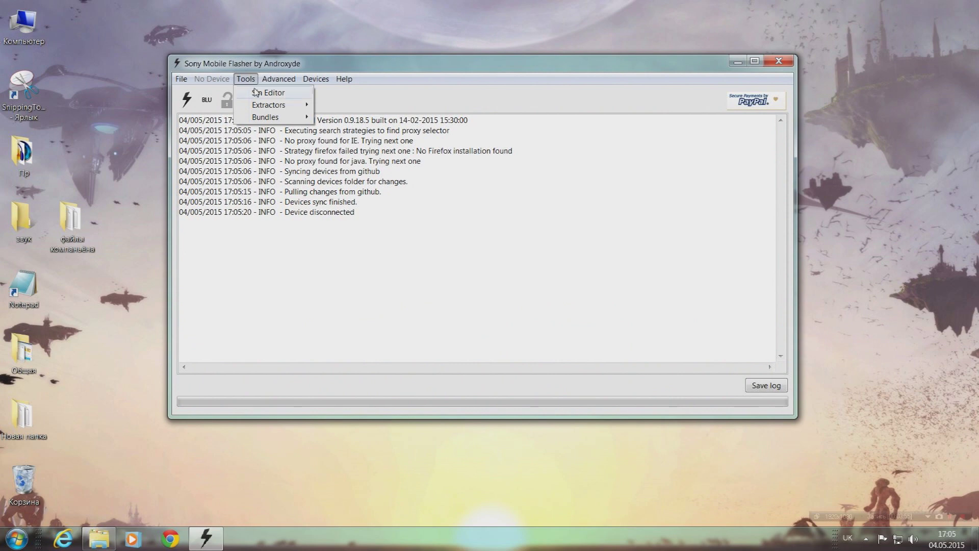
mouse_move(265, 124)
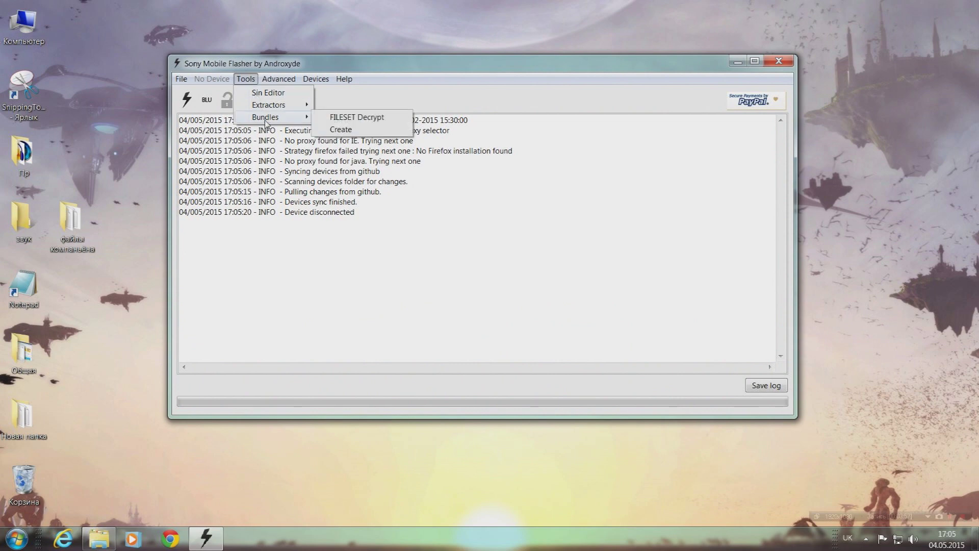
left_click(346, 118)
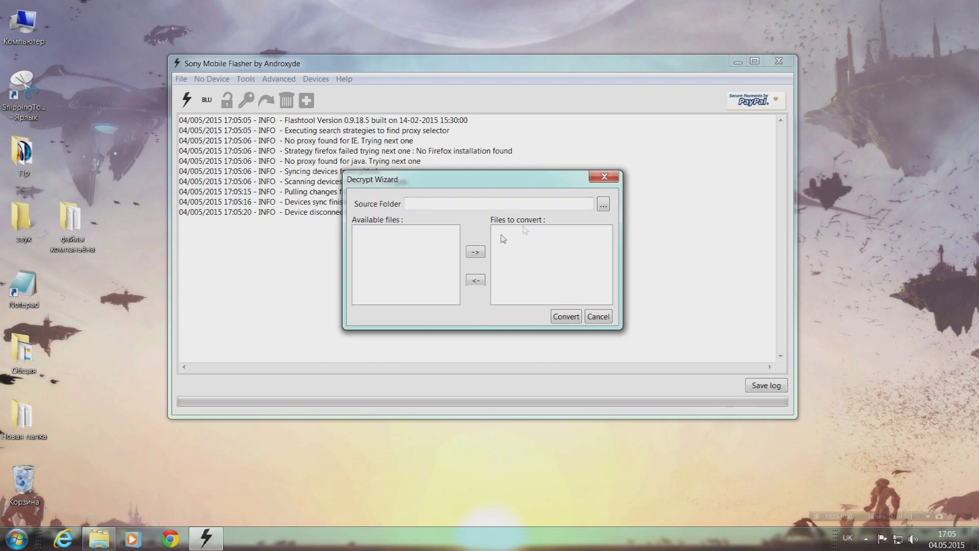
left_click(605, 206)
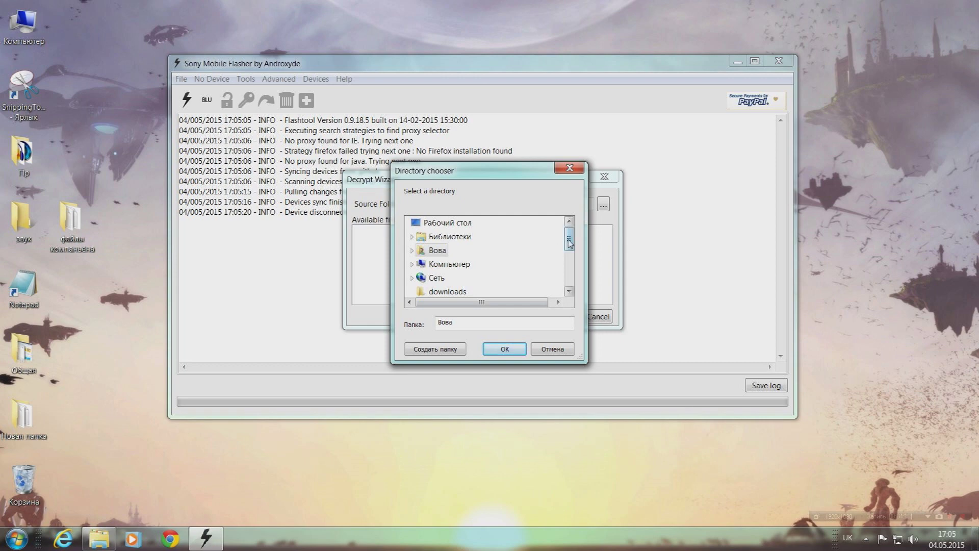
left_click_drag(569, 243, 570, 273)
left_click(488, 250)
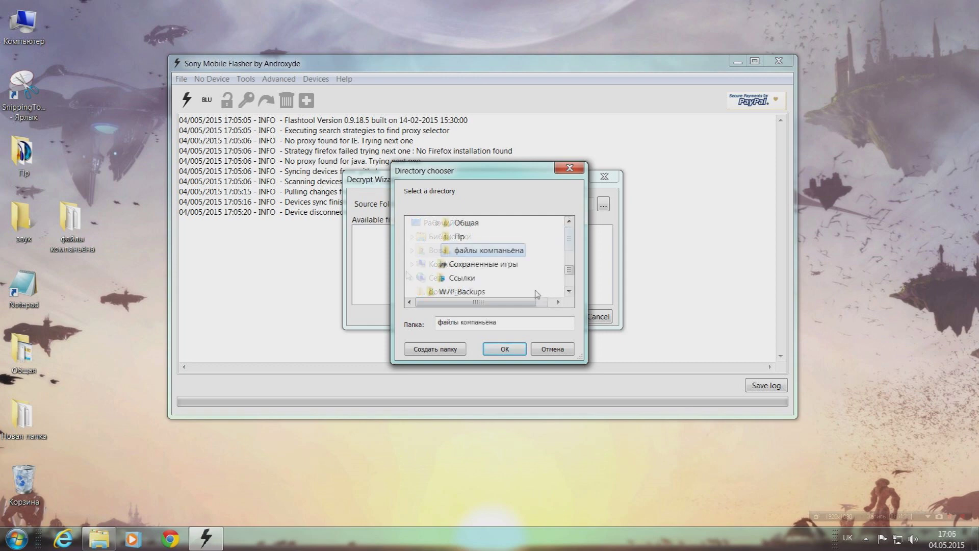
left_click(518, 349)
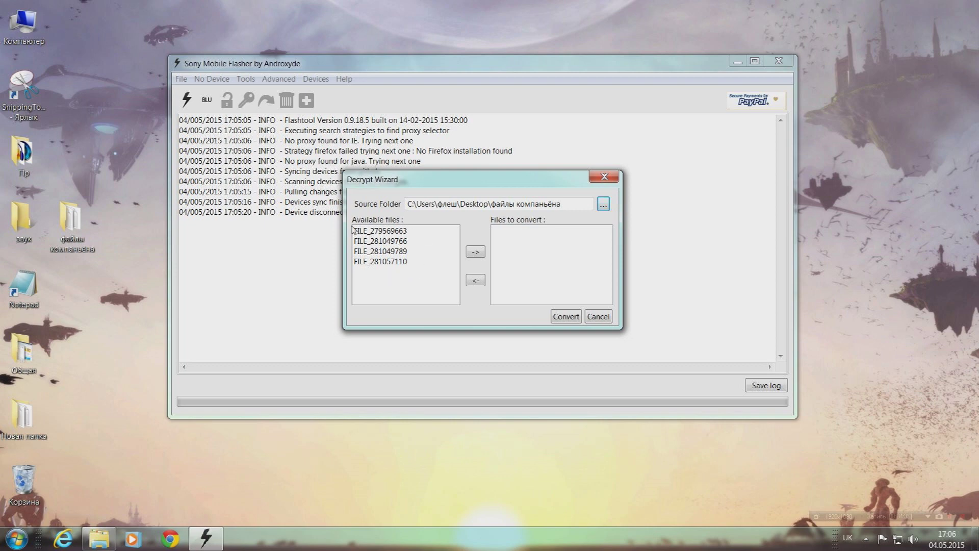
Step: Add all four available FILE_ files to the conversion list in the Decrypt Wizard and convert them
left_click_drag(358, 231, 387, 265)
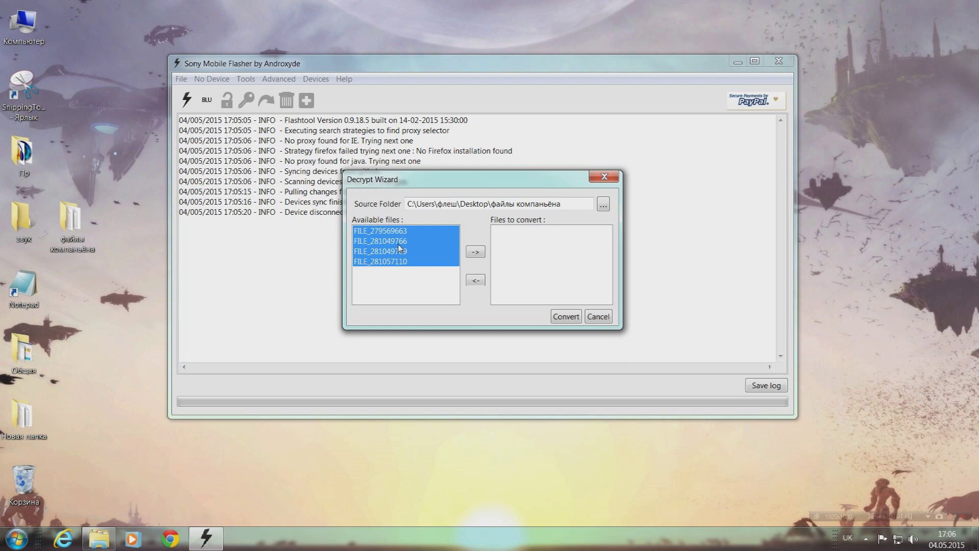
left_click(479, 253)
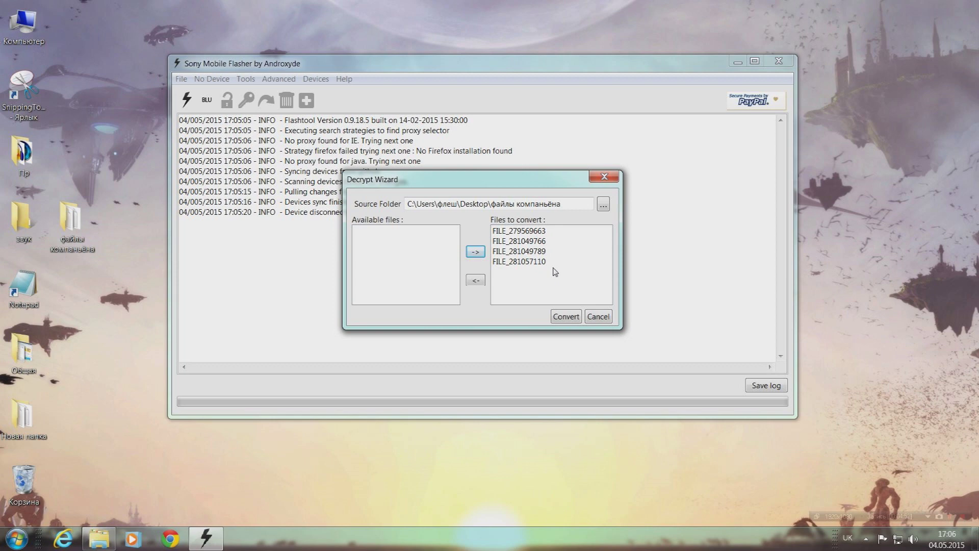
left_click(572, 317)
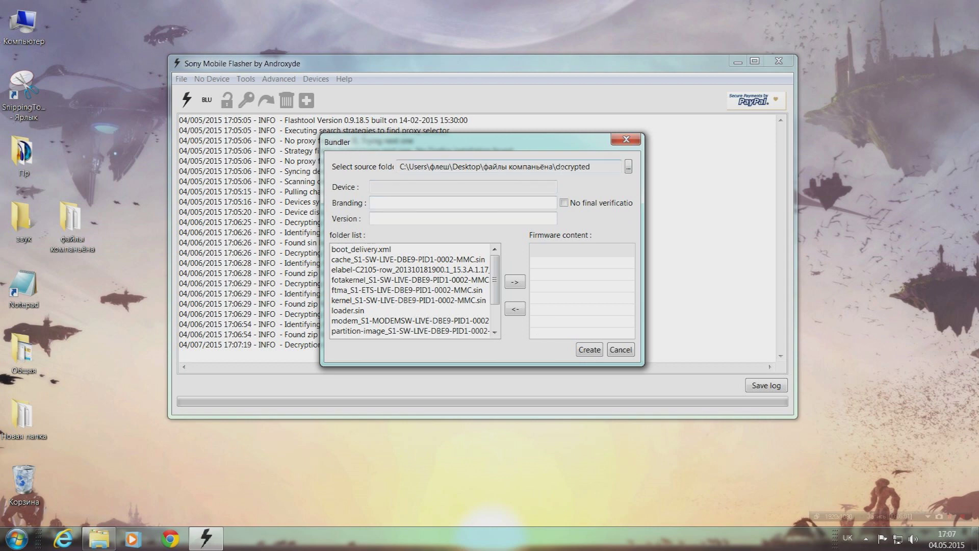
left_click(369, 188)
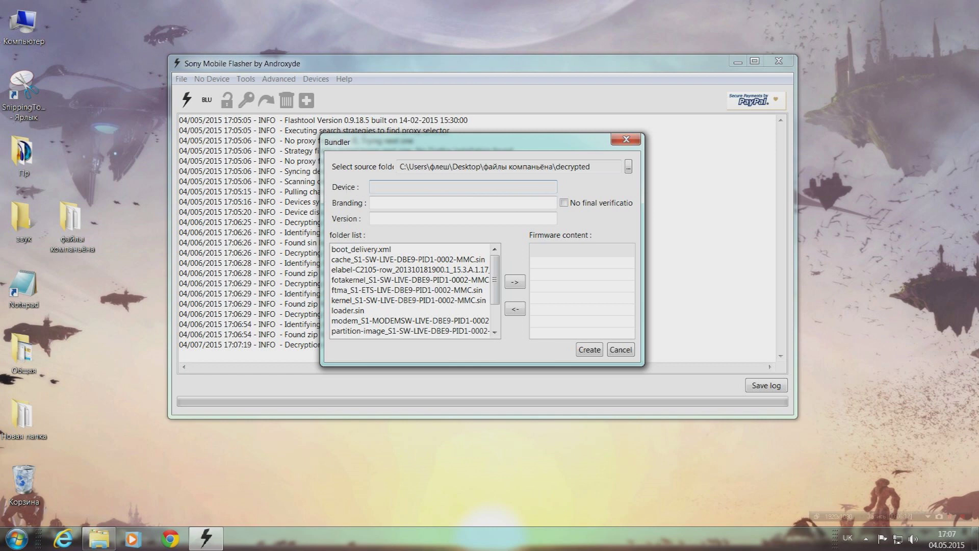
double_click(373, 187)
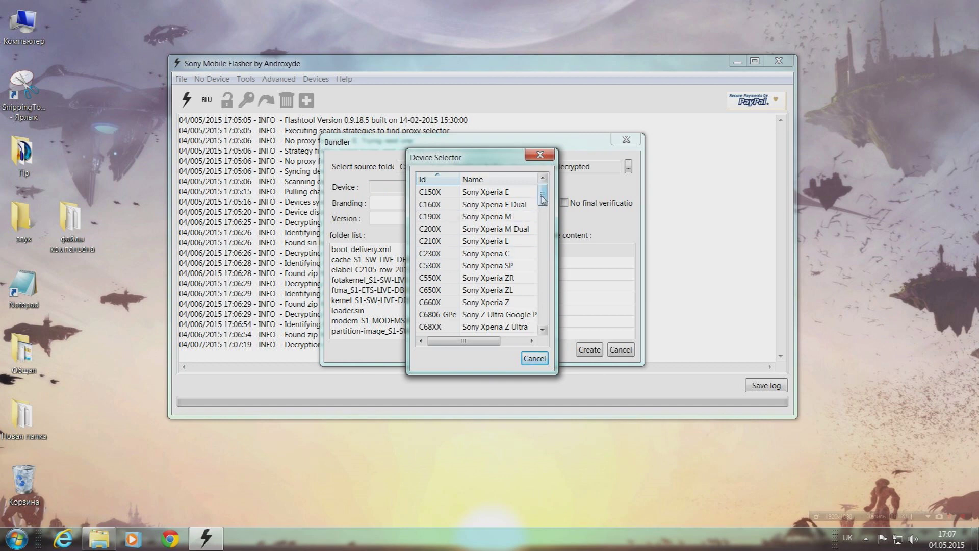
left_click_drag(542, 198, 543, 203)
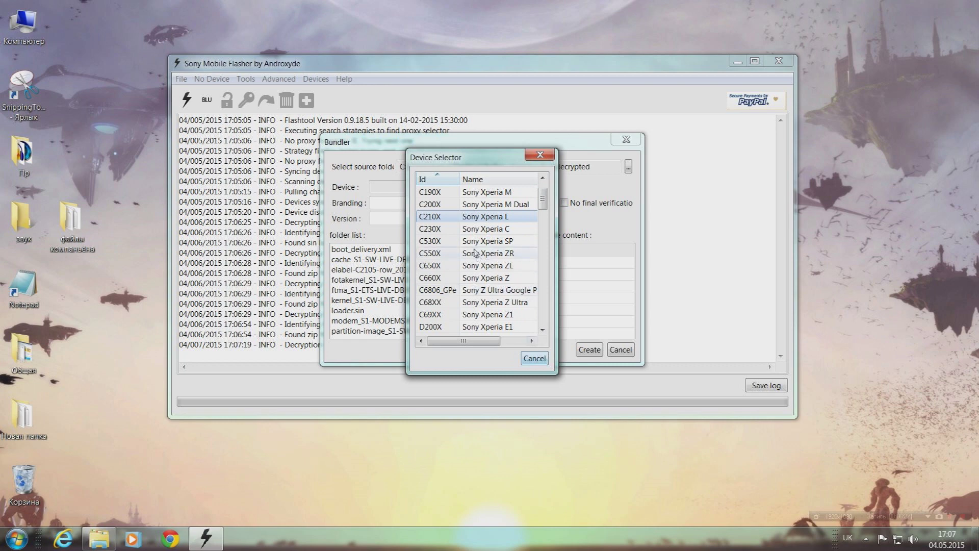
double_click(462, 218)
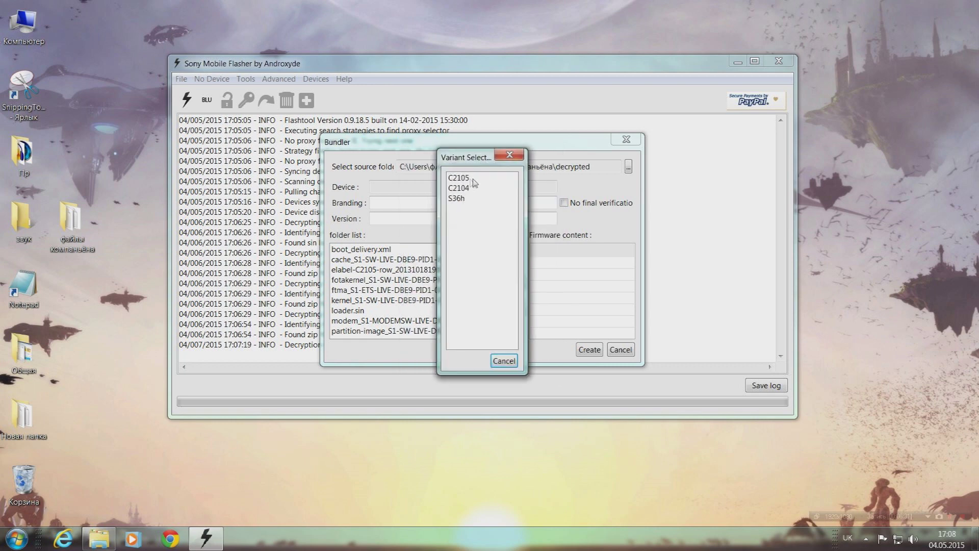
double_click(458, 178)
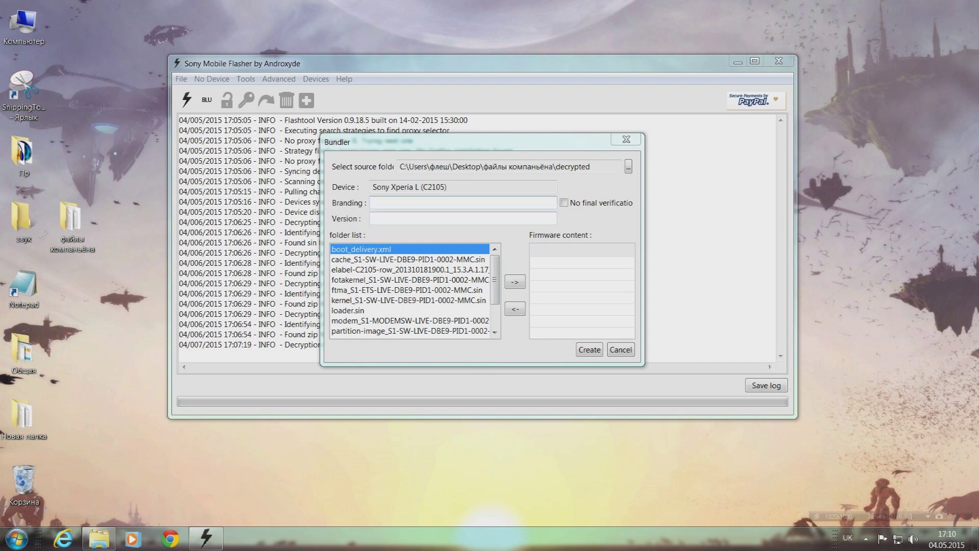
Step: Copy the device name "Sony Xperia L (C2105)" into the Branding field
left_click(373, 203)
left_click_drag(448, 186, 374, 186)
right_click(374, 187)
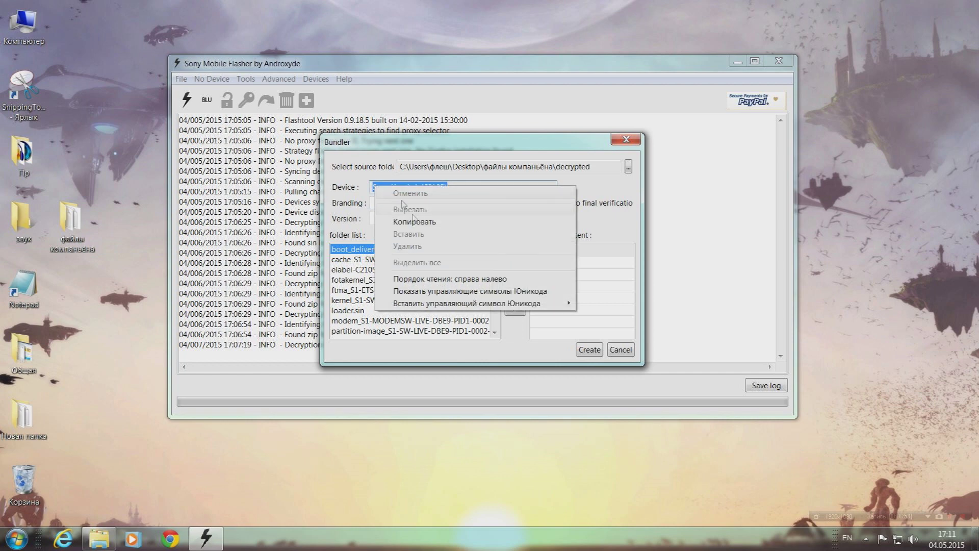
left_click(416, 225)
left_click(373, 202)
right_click(408, 204)
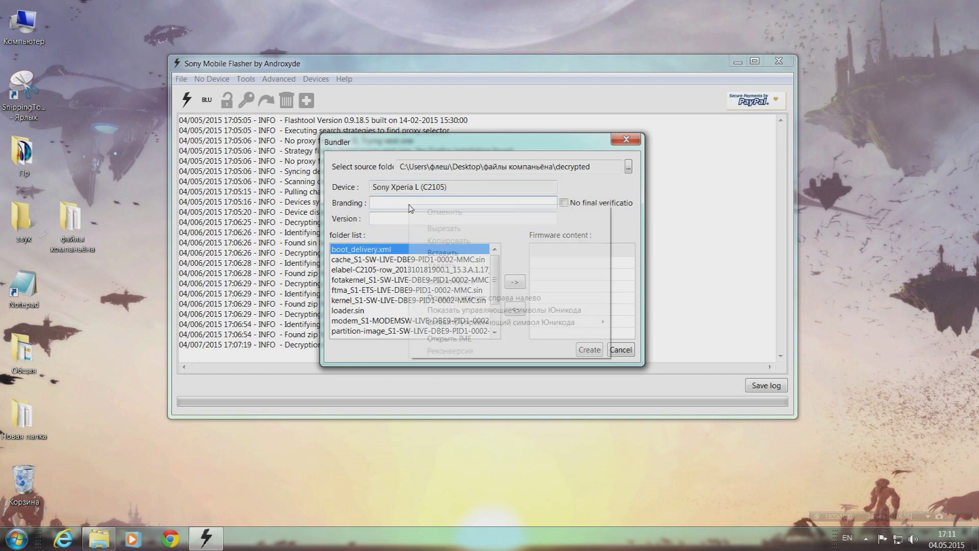
left_click(445, 260)
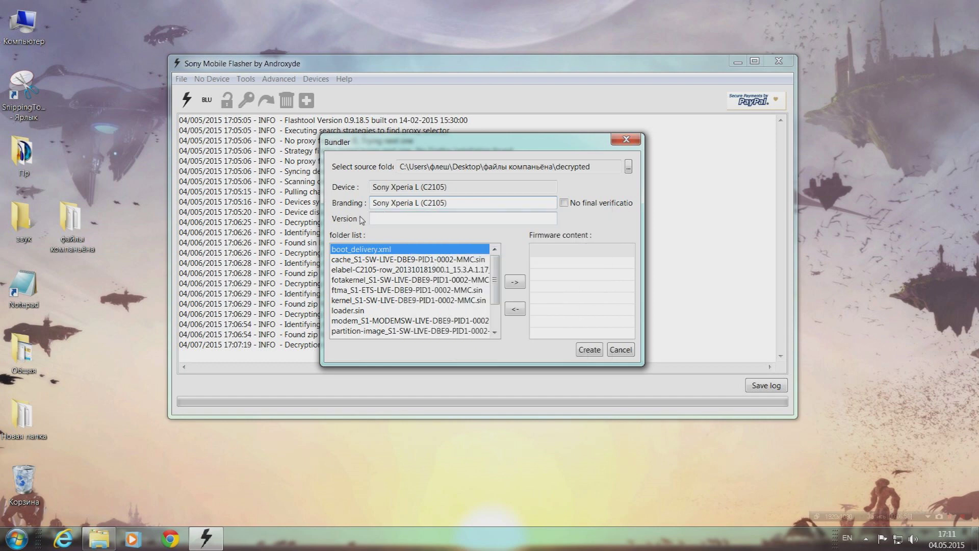
Step: Set the bundle version to 15.3.A.1.17, as given in the elabel-C2105 file name
left_click(370, 271)
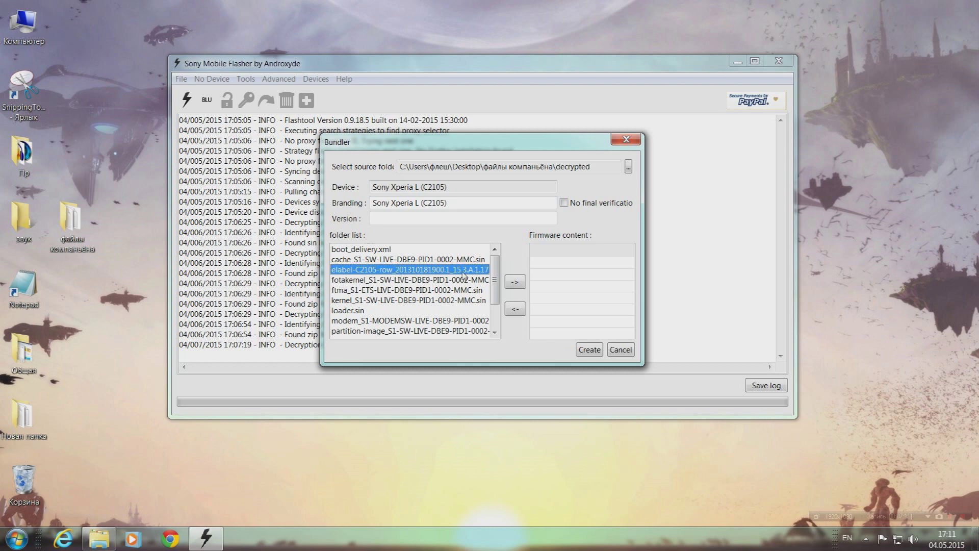
left_click(443, 223)
type("15.3.A.1.17")
Step: Add every decrypted file from the folder list to the firmware content and create the bundle
left_click(345, 249)
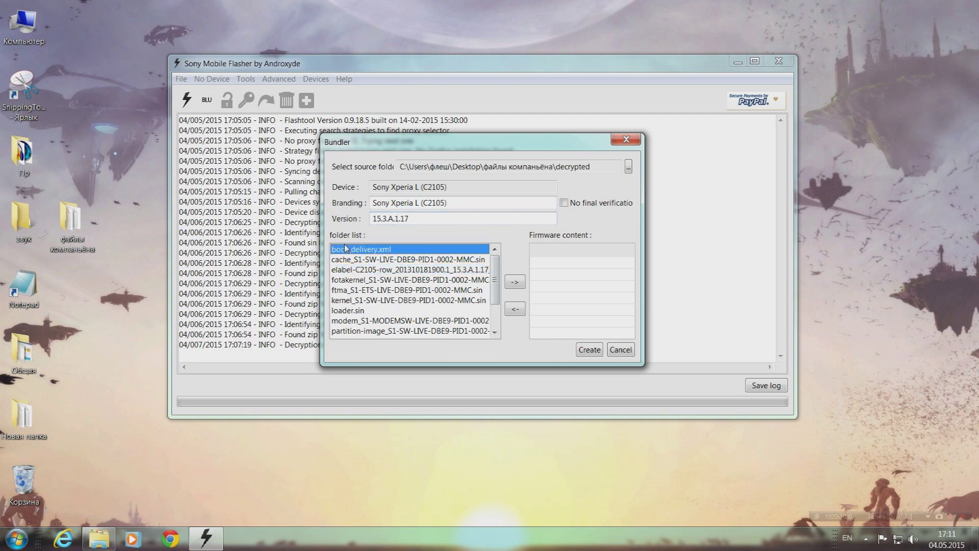
left_click_drag(332, 249, 375, 357)
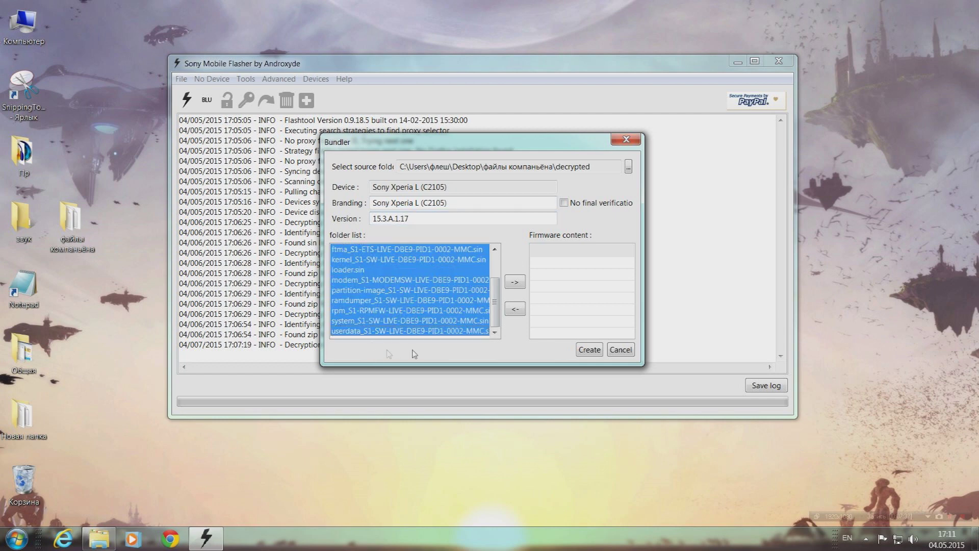
left_click(515, 284)
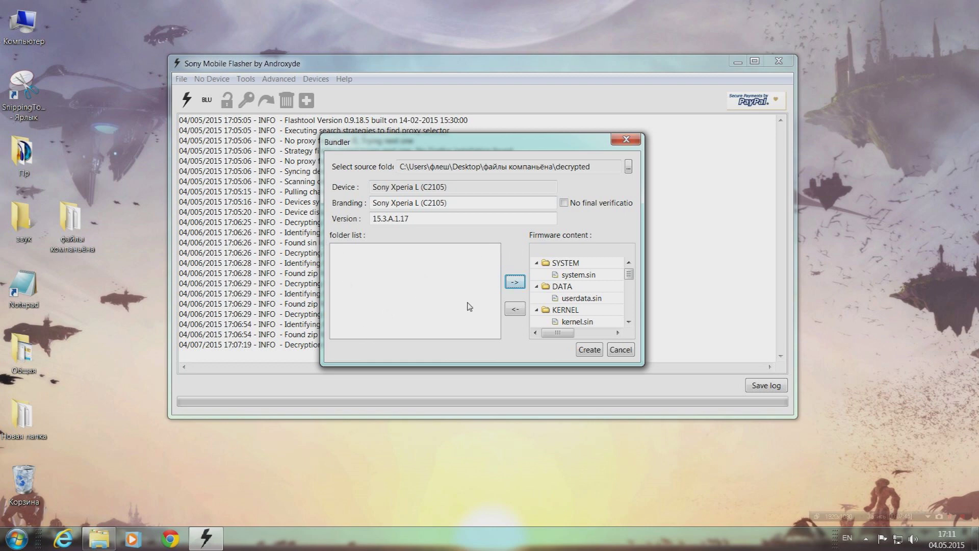
left_click(590, 352)
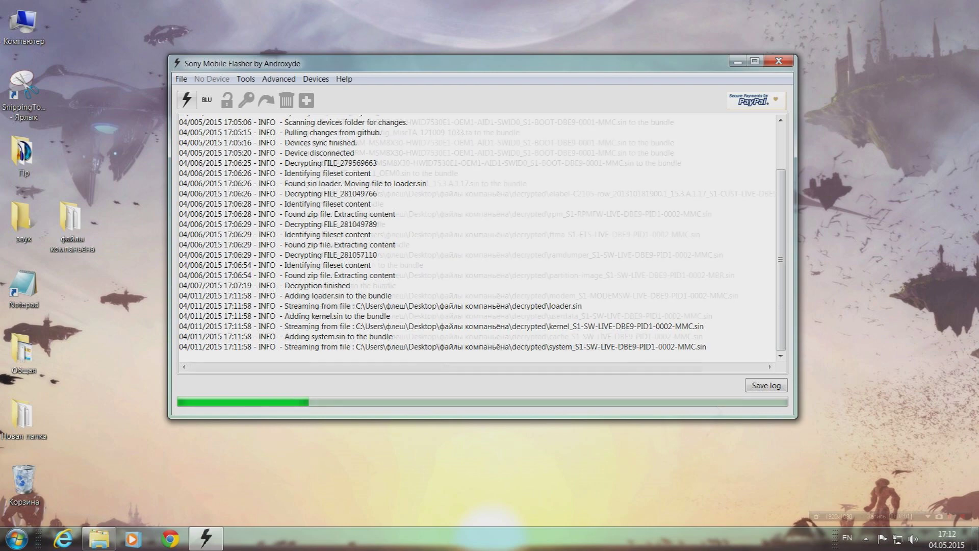
left_click(950, 520)
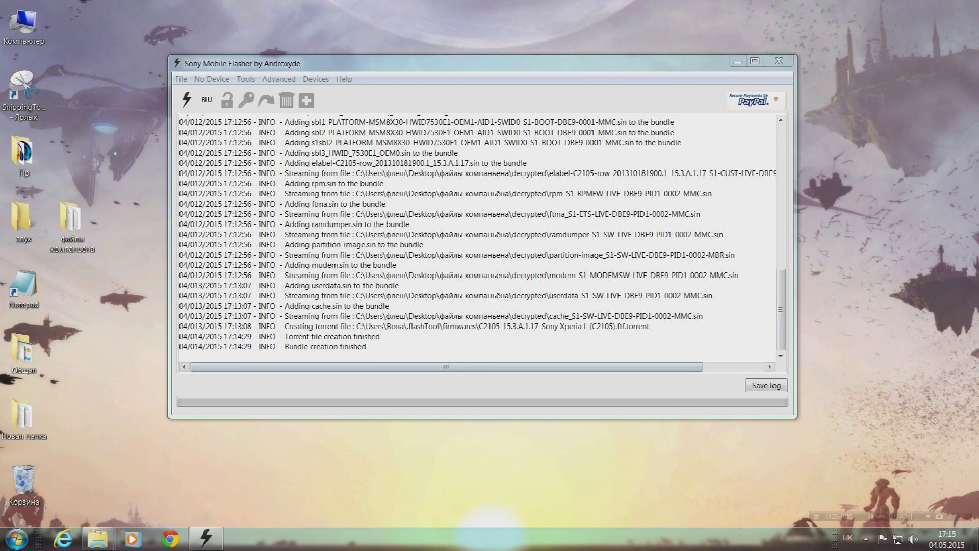
Step: Find the C2105_15.3.A.1.17_Sony Xperia L (C2105) .ftf file and its torrent file in the .flashTool firmwares folder
left_click_drag(284, 326, 569, 326)
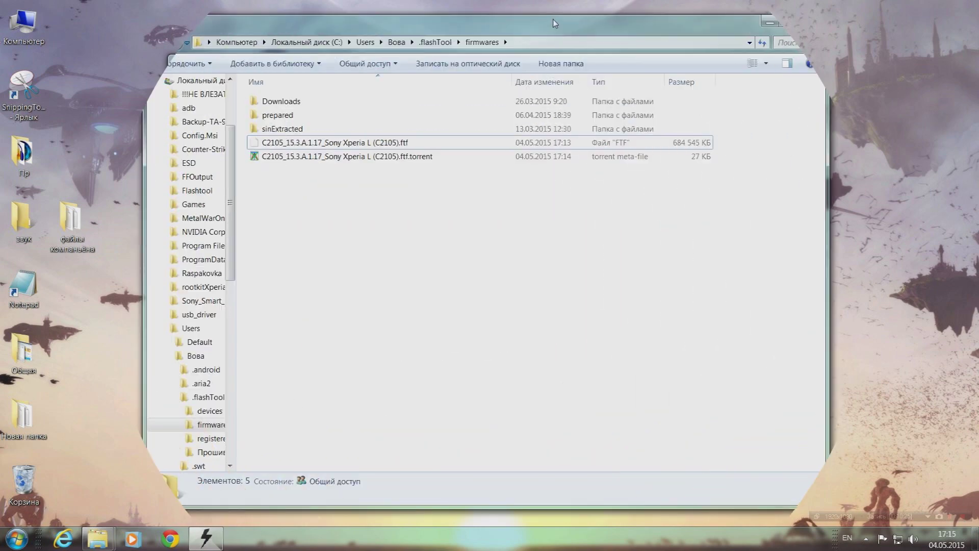
left_click(332, 144)
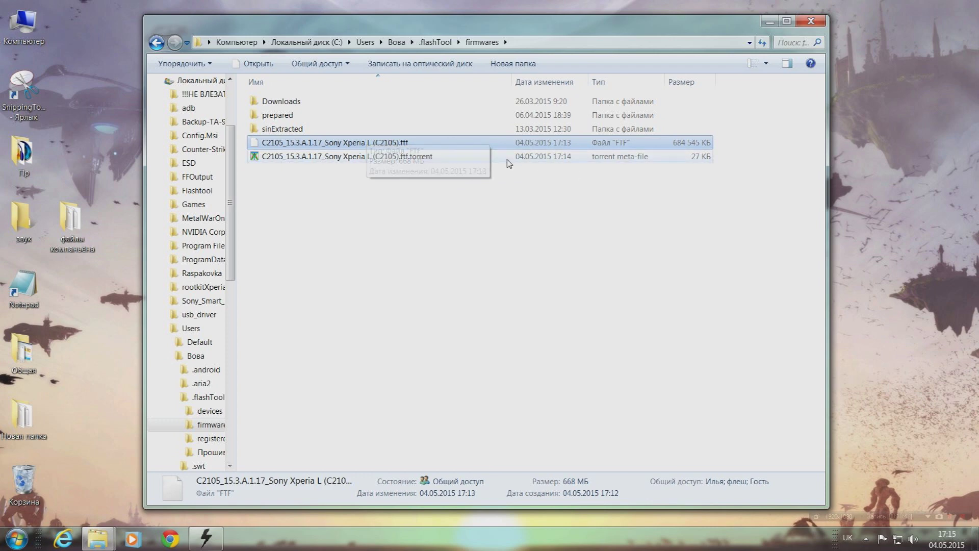
left_click(430, 164)
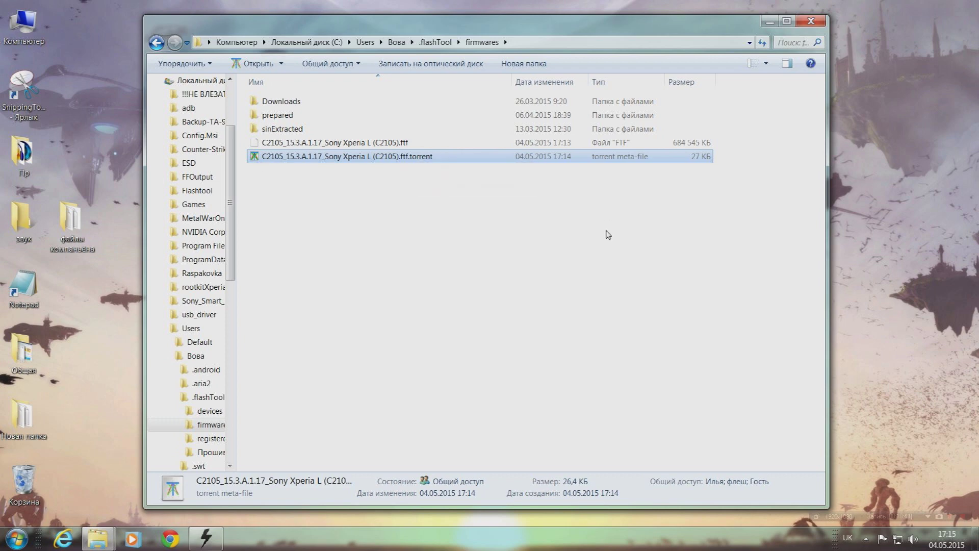
left_click(952, 521)
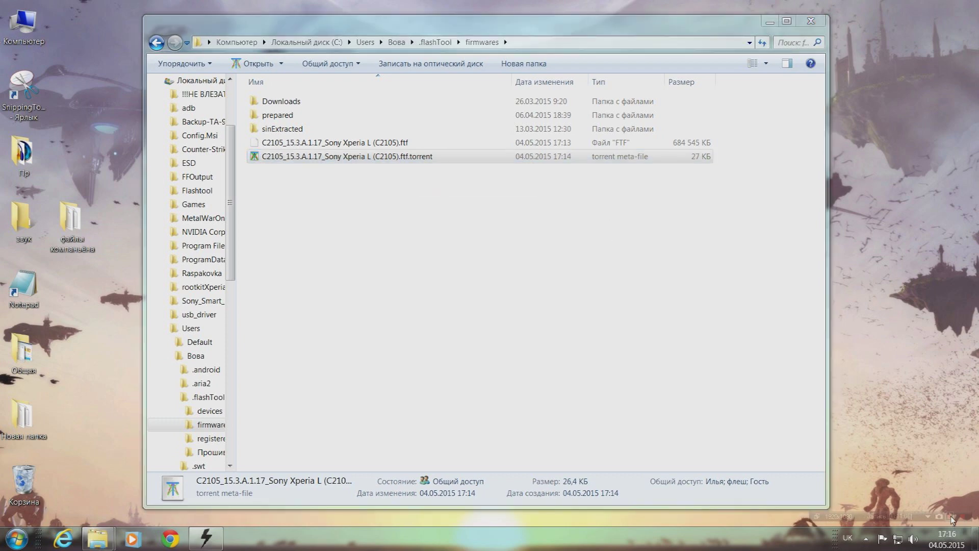